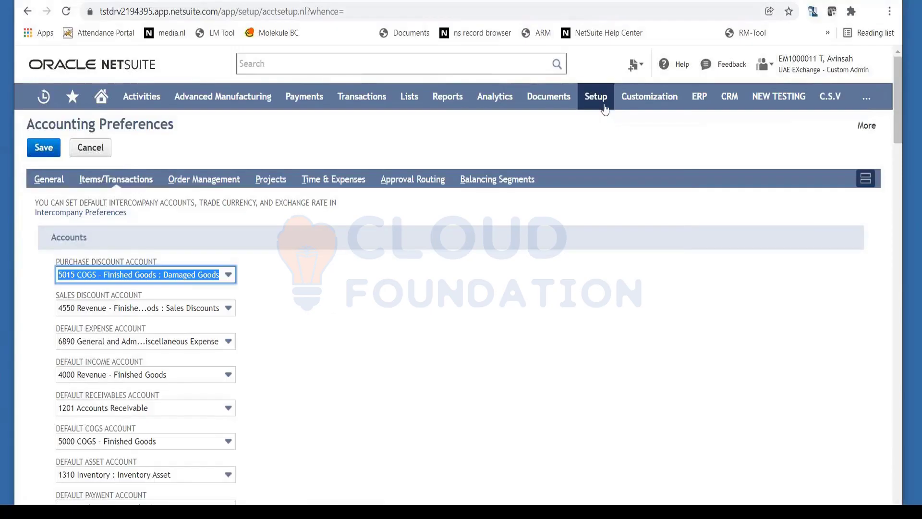
# Step: Open the company's Auto-Generated Numbers setup page
pyautogui.moveTo(599, 101)
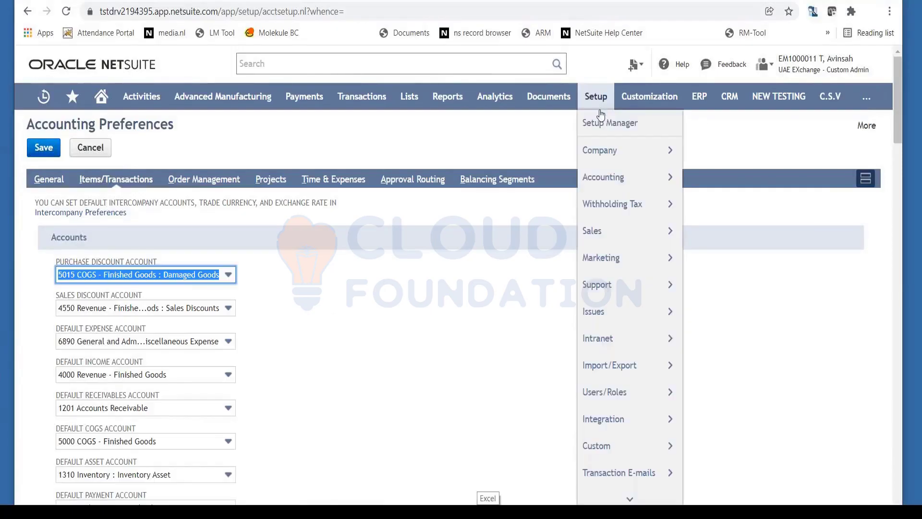
pyautogui.moveTo(606, 154)
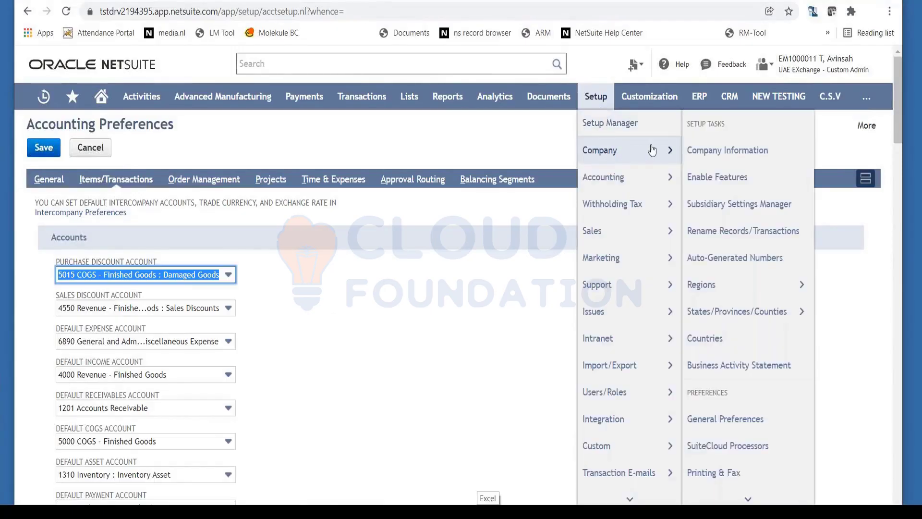
pyautogui.click(729, 262)
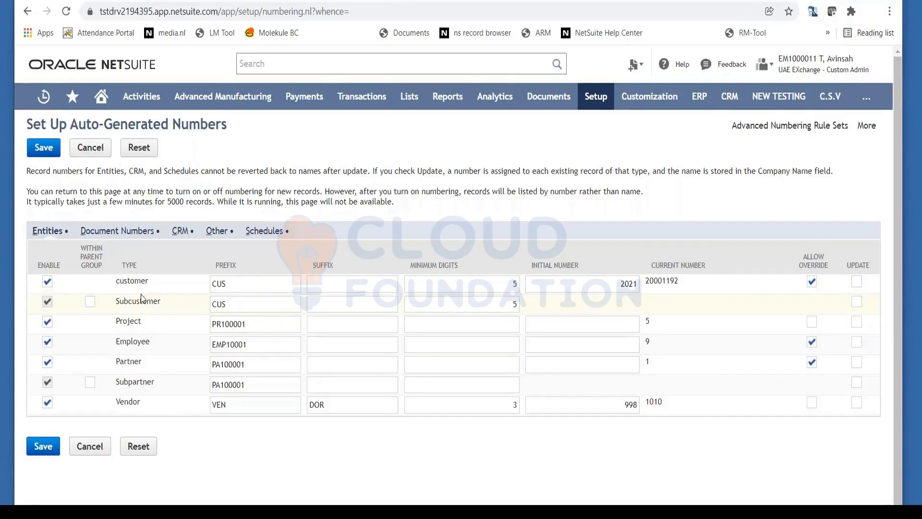
# Step: Examine the customer numbering settings under Entities: prefix, suffix, minimum digits and current number
pyautogui.doubleClick(249, 283)
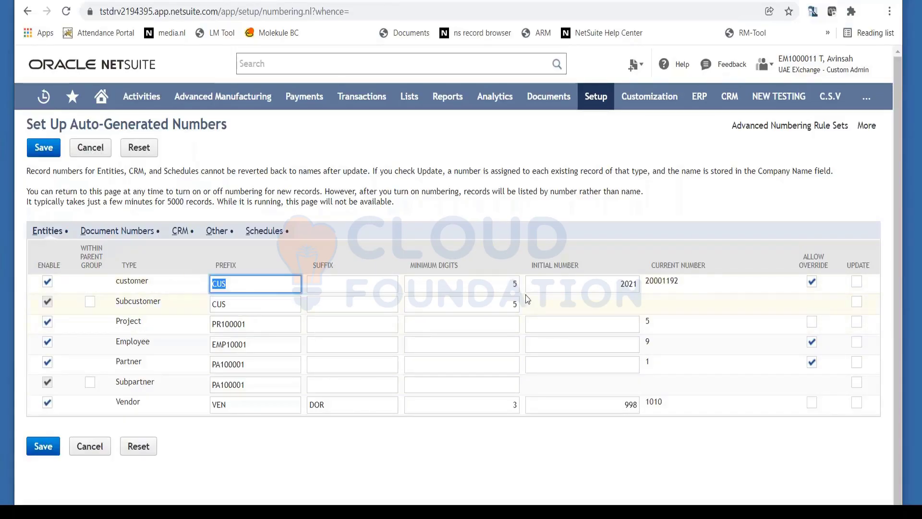
pyautogui.doubleClick(514, 284)
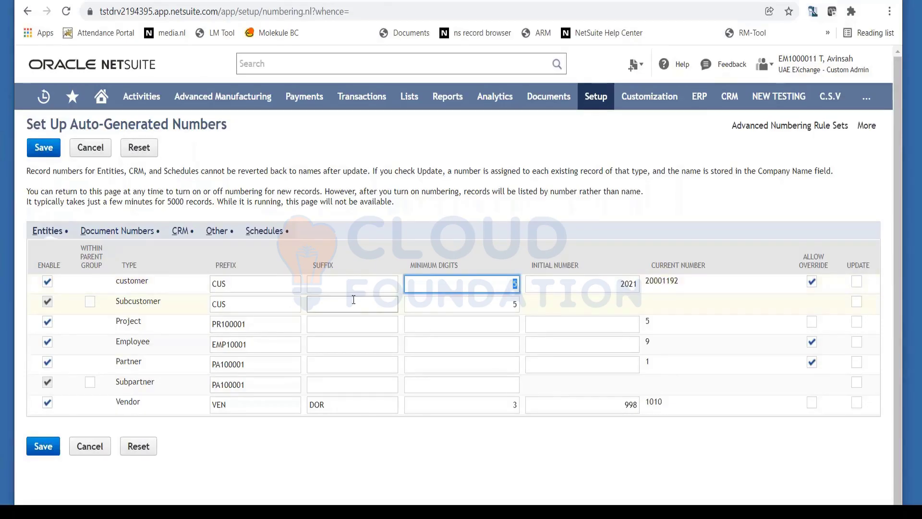
pyautogui.click(351, 282)
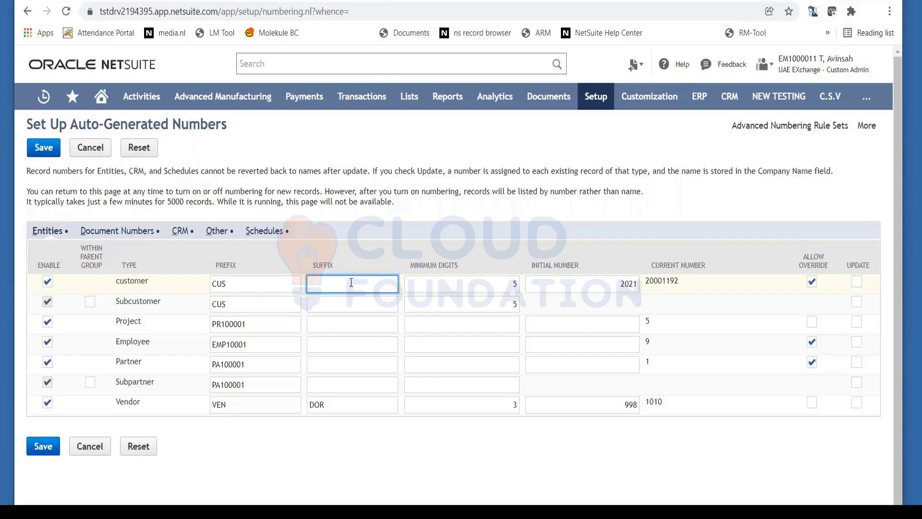
pyautogui.press('Tab')
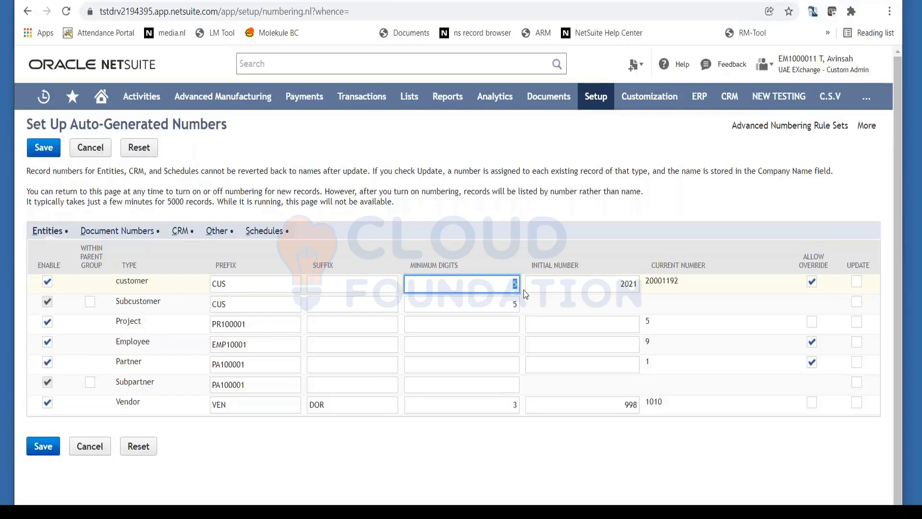
pyautogui.doubleClick(667, 281)
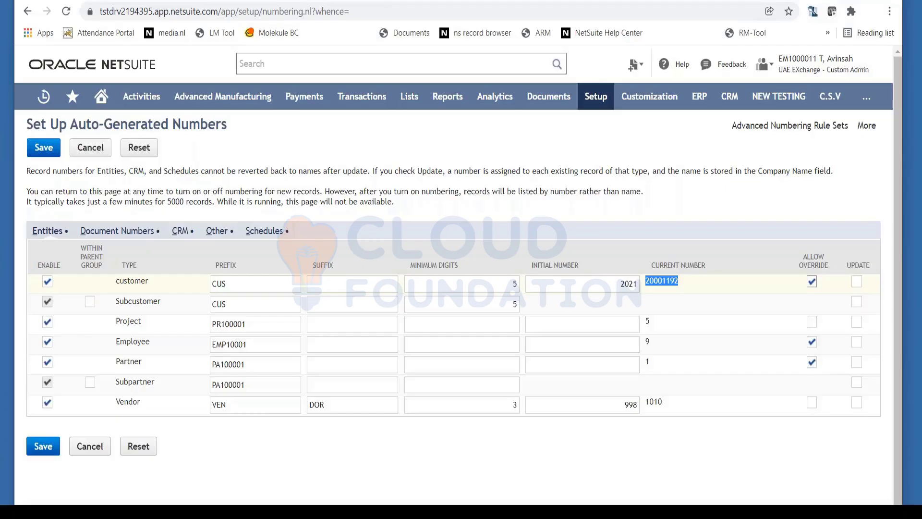
pyautogui.click(627, 272)
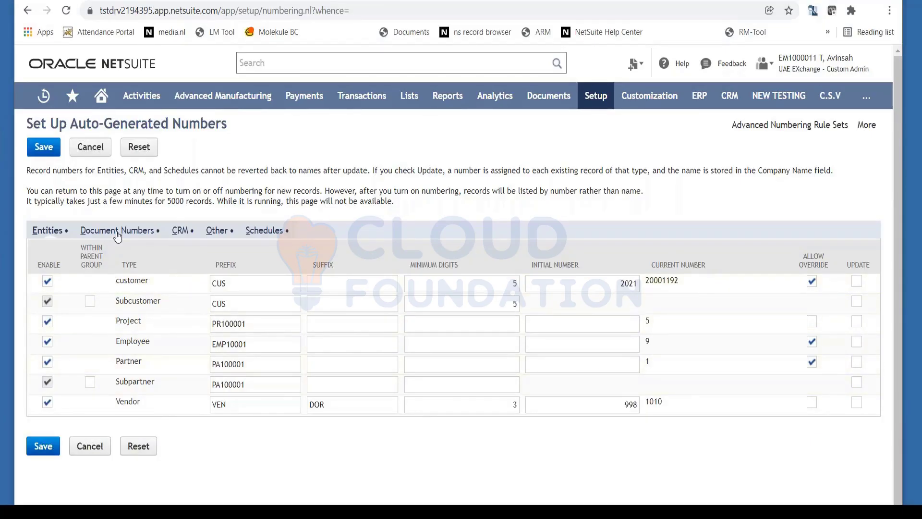
# Step: Show the document number settings and examine the Invoice row's prefix and minimum digits
pyautogui.click(117, 232)
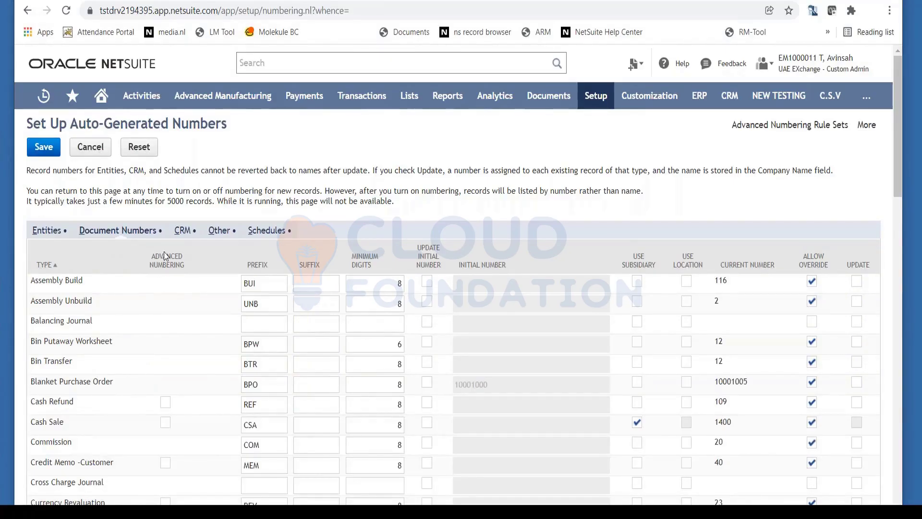
pyautogui.scroll(-5, 149, 330)
pyautogui.scroll(-5, 149, 330)
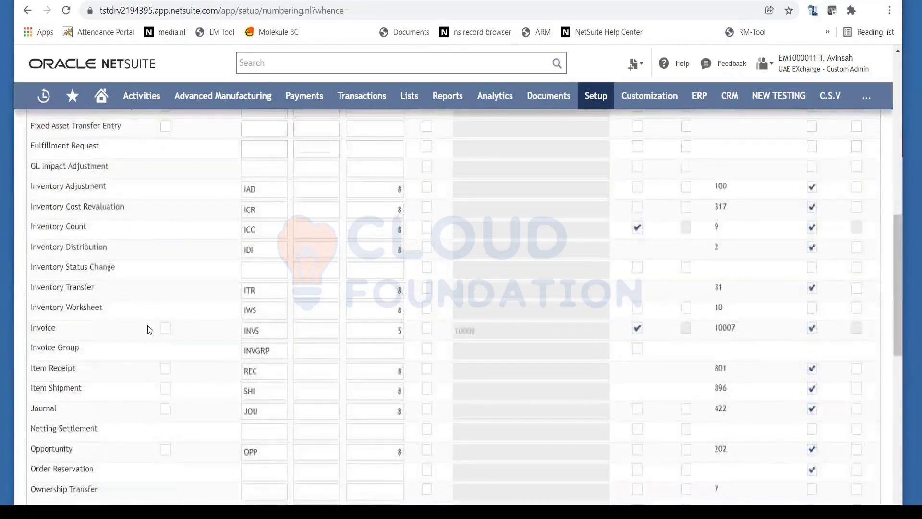
pyautogui.doubleClick(50, 329)
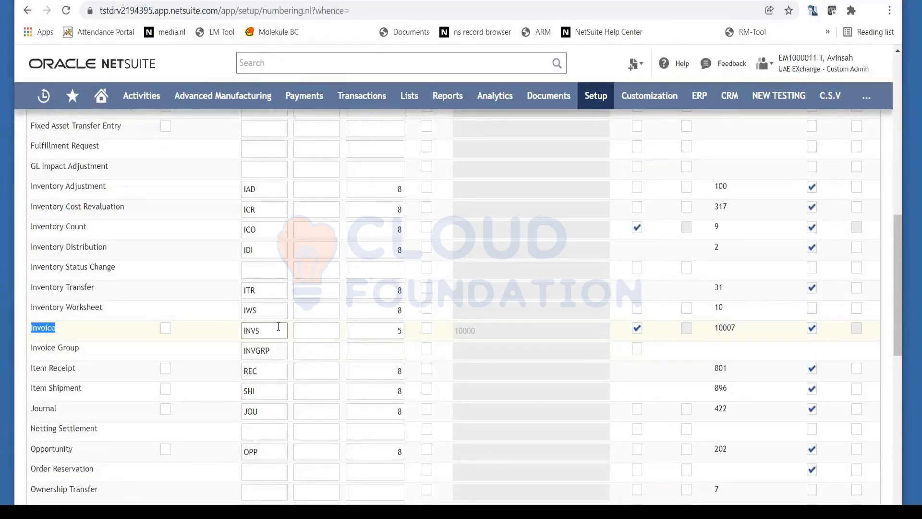
pyautogui.doubleClick(249, 331)
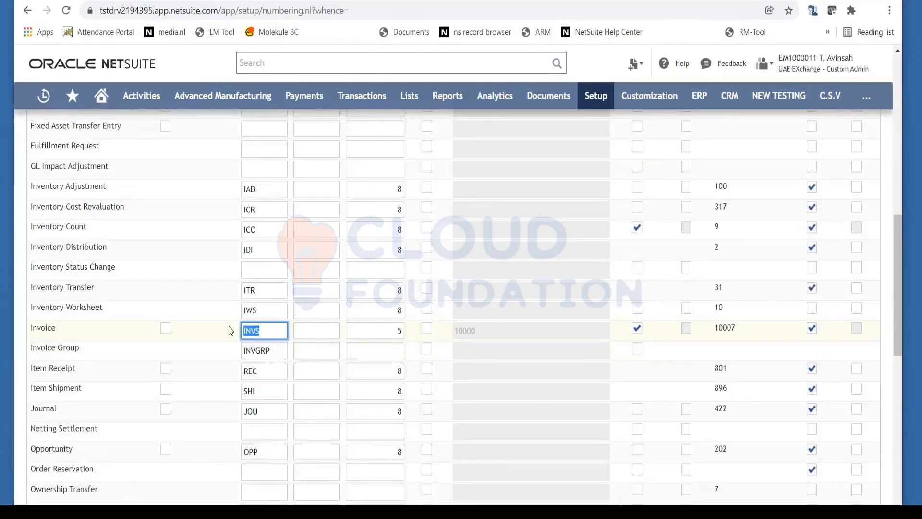
pyautogui.doubleClick(400, 331)
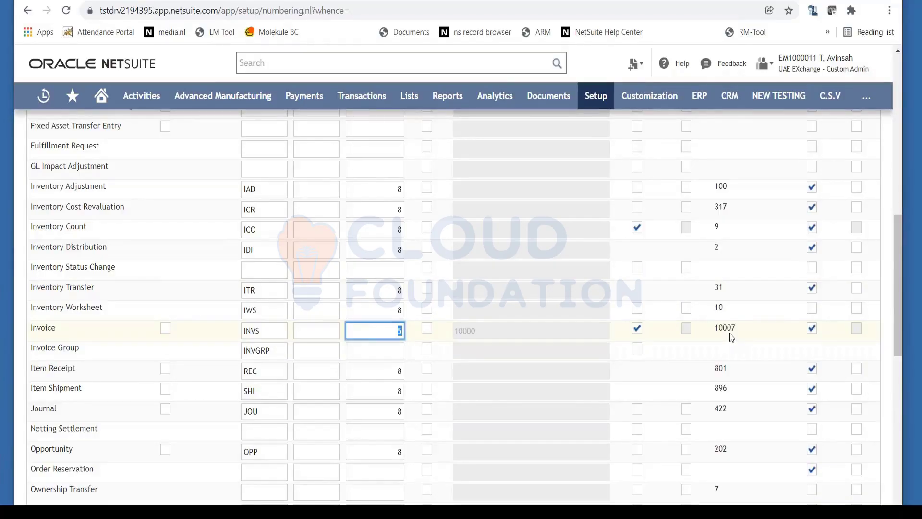
# Step: Check the Allow Override setting against the Invoice row and look over the document types down to Sales order
pyautogui.scroll(9, 814, 336)
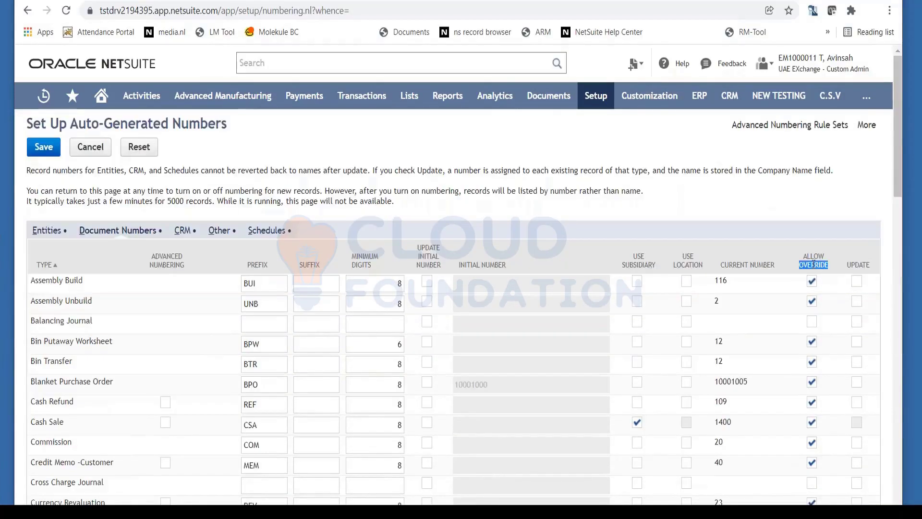
pyautogui.tripleClick(813, 264)
pyautogui.scroll(-3, 454, 307)
pyautogui.scroll(-14, 356, 332)
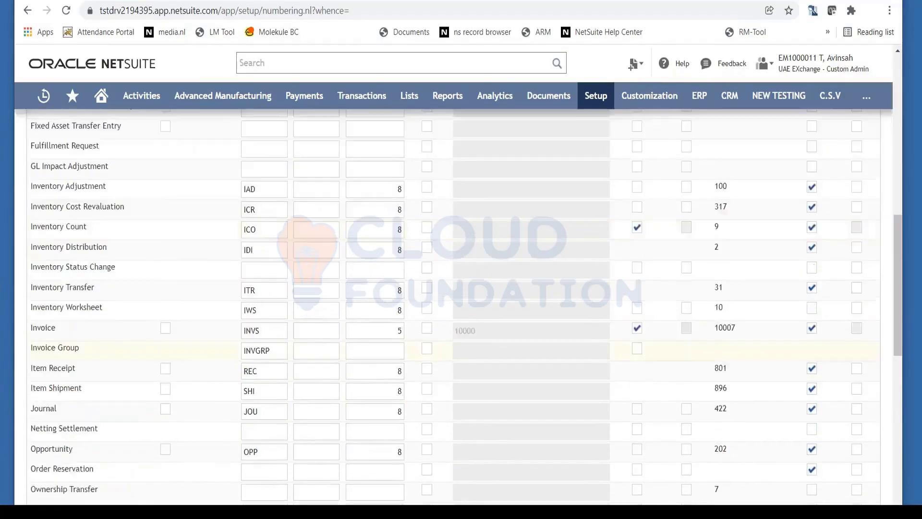
pyautogui.click(356, 330)
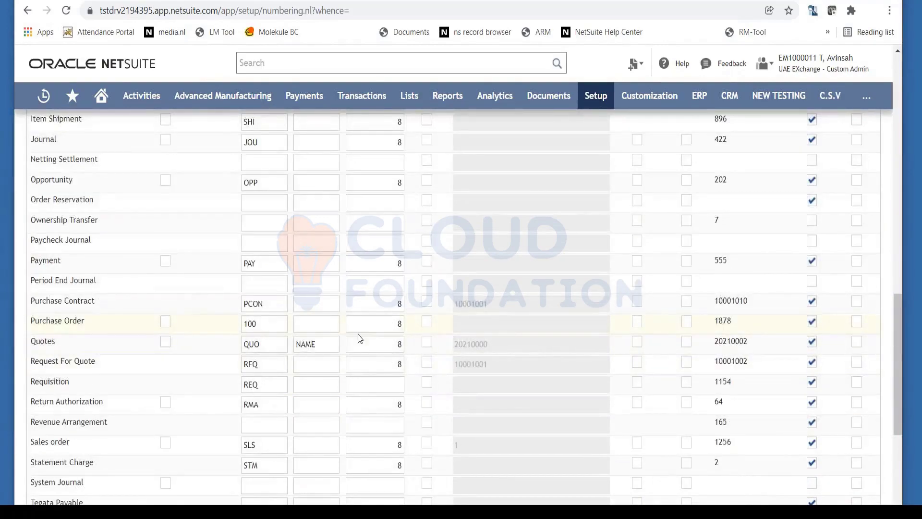
pyautogui.click(363, 339)
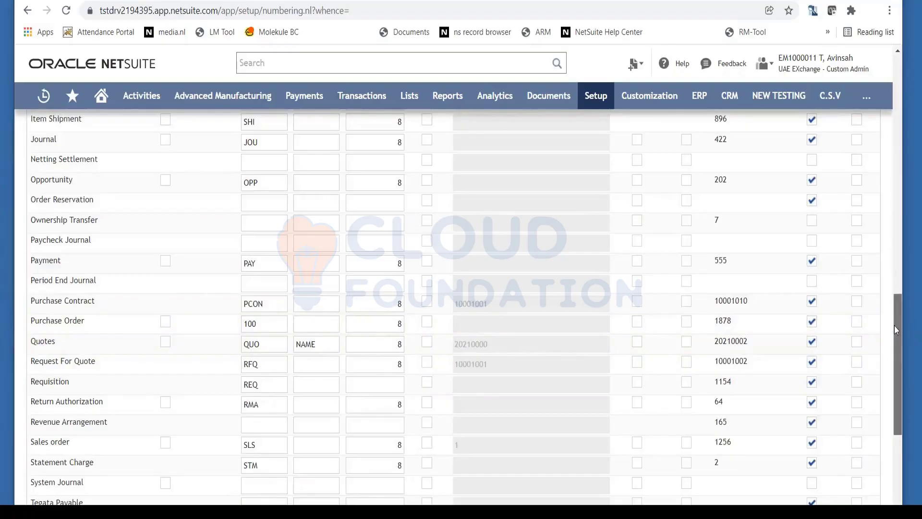
pyautogui.scroll(1, 894, 324)
pyautogui.moveTo(894, 325); pyautogui.dragTo(903, 297)
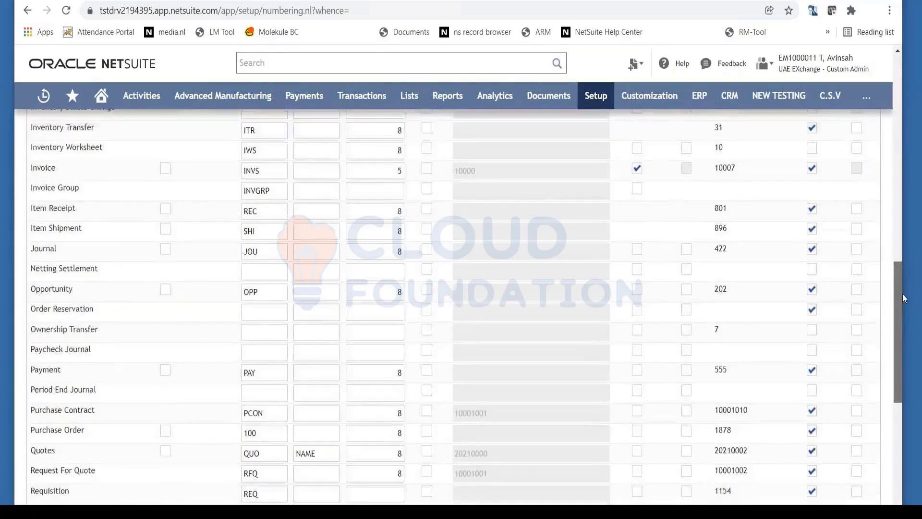
pyautogui.moveTo(903, 298); pyautogui.dragTo(903, 294)
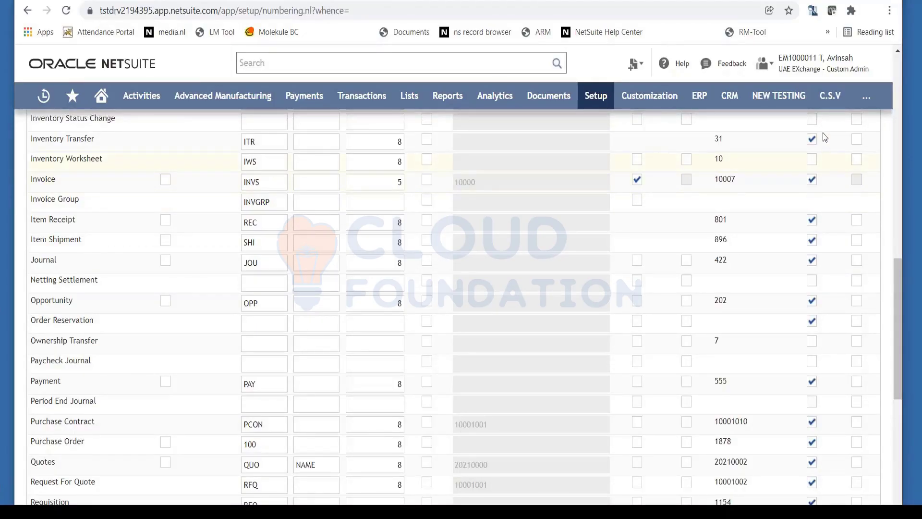
pyautogui.scroll(15, 594, 336)
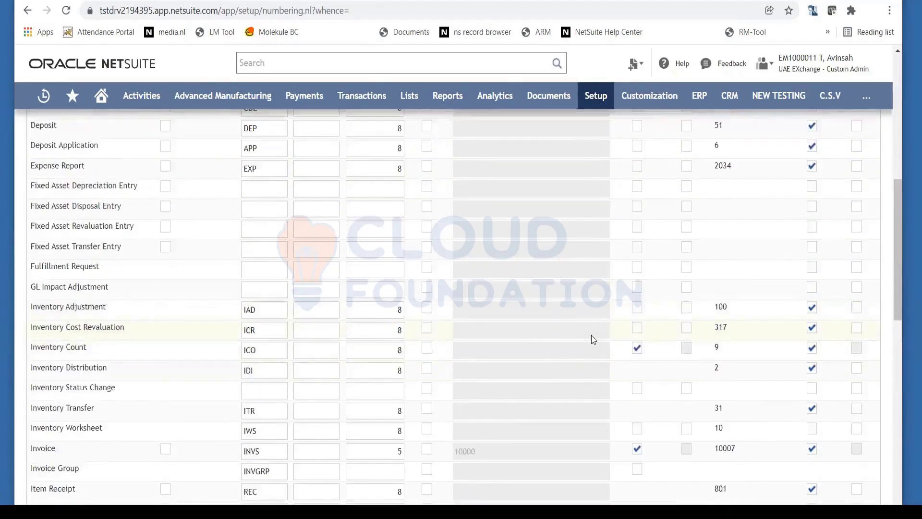
# Step: Revisit the Entities numbering and review the full list of document number types down to Work Order Issue
pyautogui.click(41, 231)
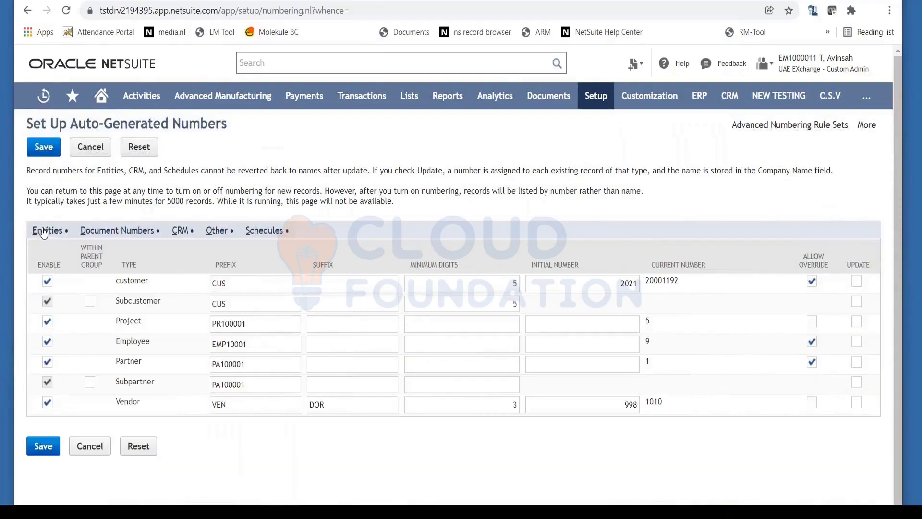
pyautogui.click(118, 231)
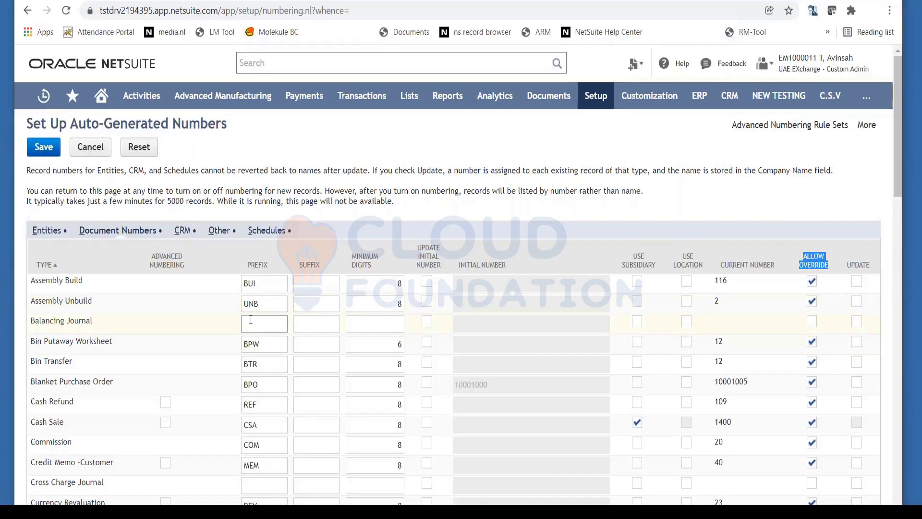
pyautogui.scroll(-5, 251, 319)
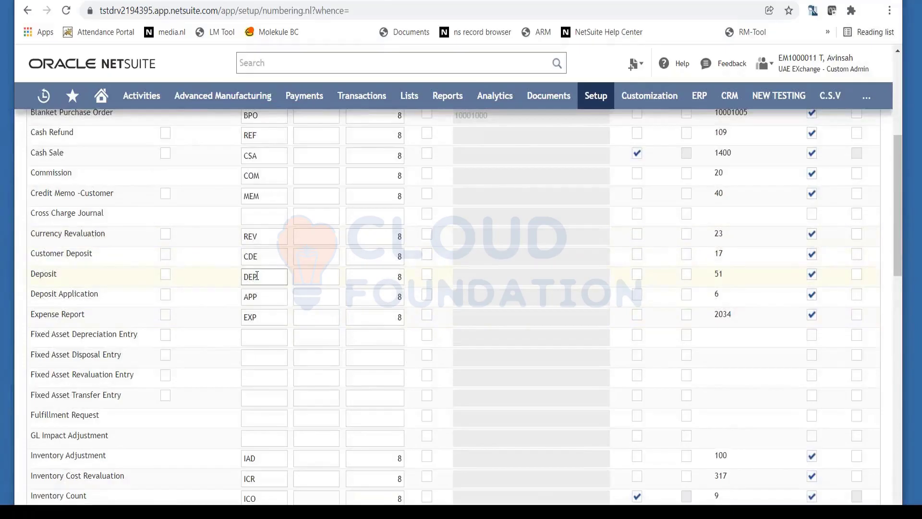
pyautogui.scroll(-15, 282, 274)
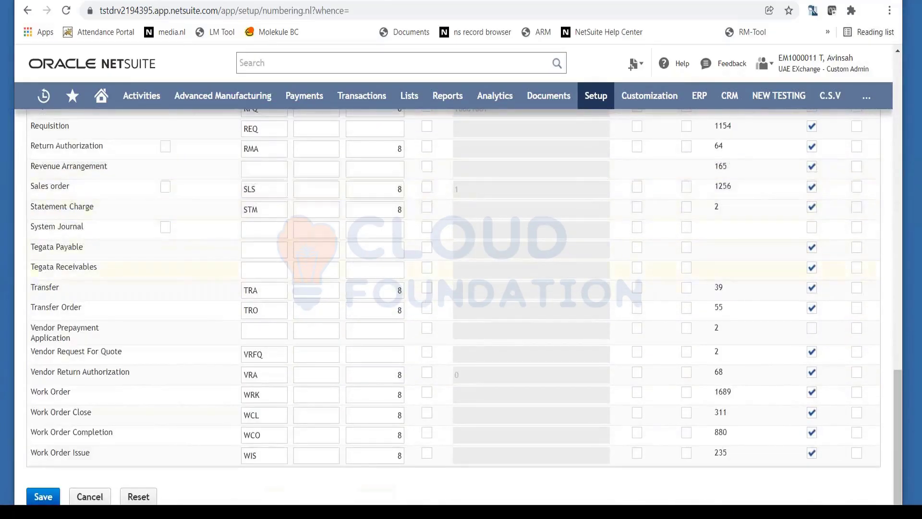
pyautogui.scroll(1, 403, 353)
pyautogui.scroll(10, 398, 349)
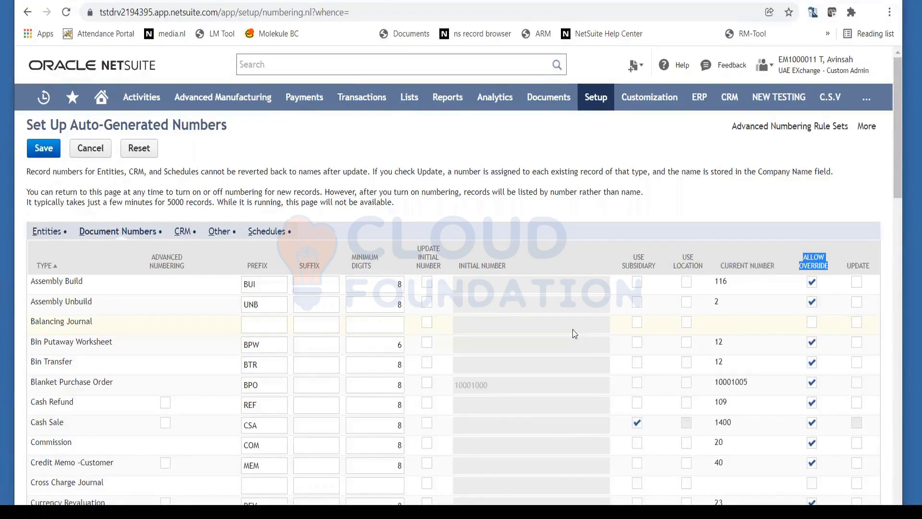
# Step: Open the help topic on auto-generated numbers, and highlight "Rename Records" in NetSuite Course Content.docx in Word
pyautogui.click(684, 78)
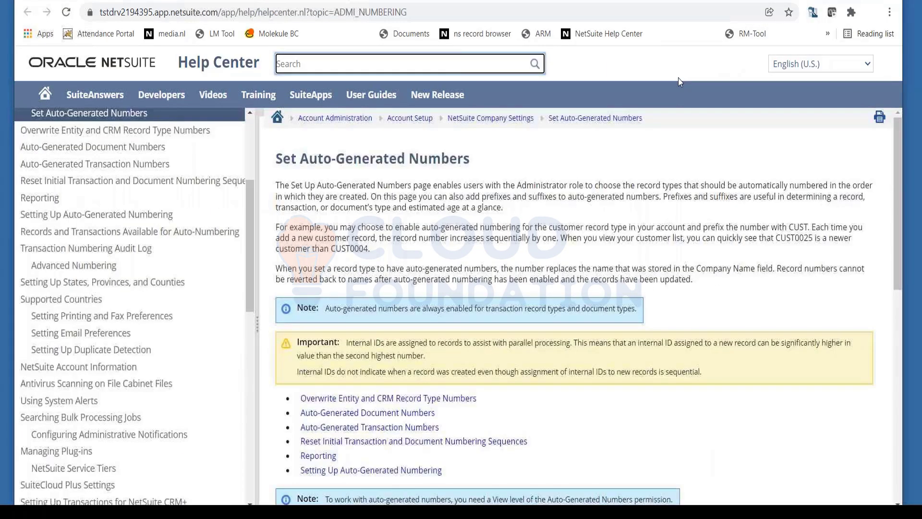
pyautogui.moveTo(552, 512)
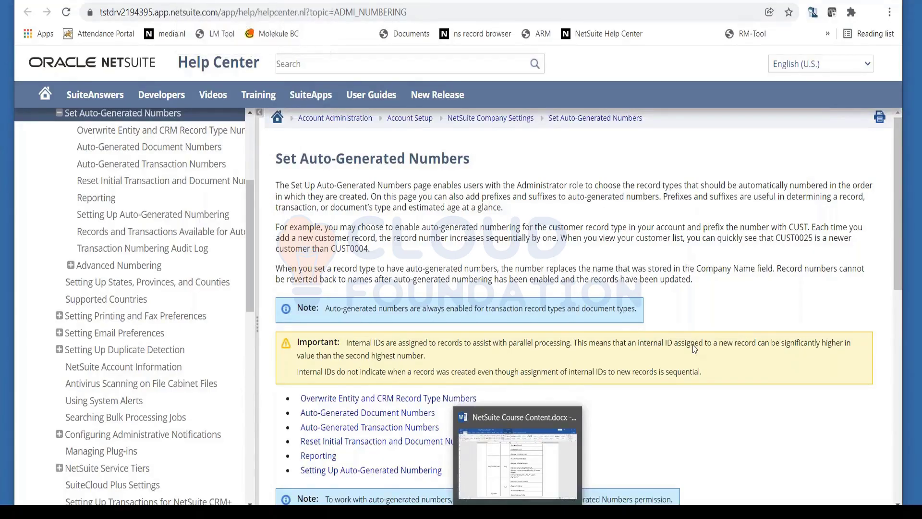
pyautogui.click(520, 450)
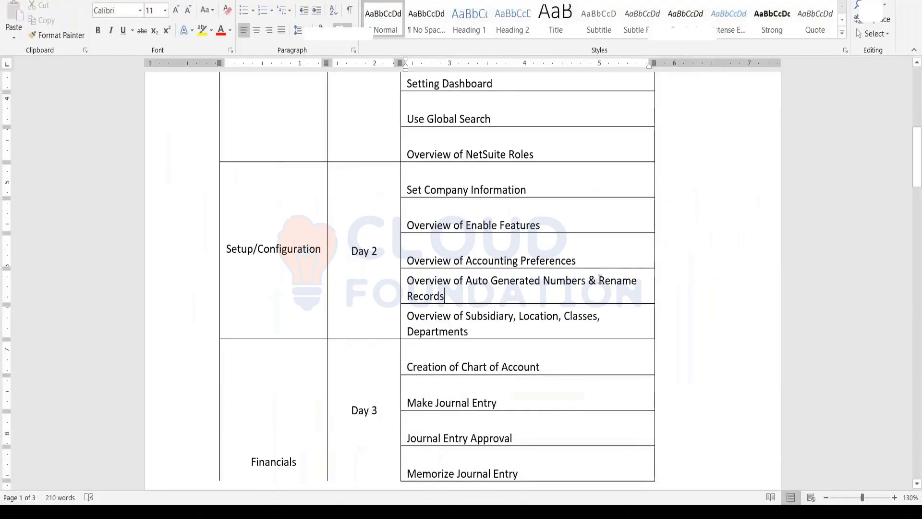
pyautogui.moveTo(598, 281); pyautogui.dragTo(627, 297)
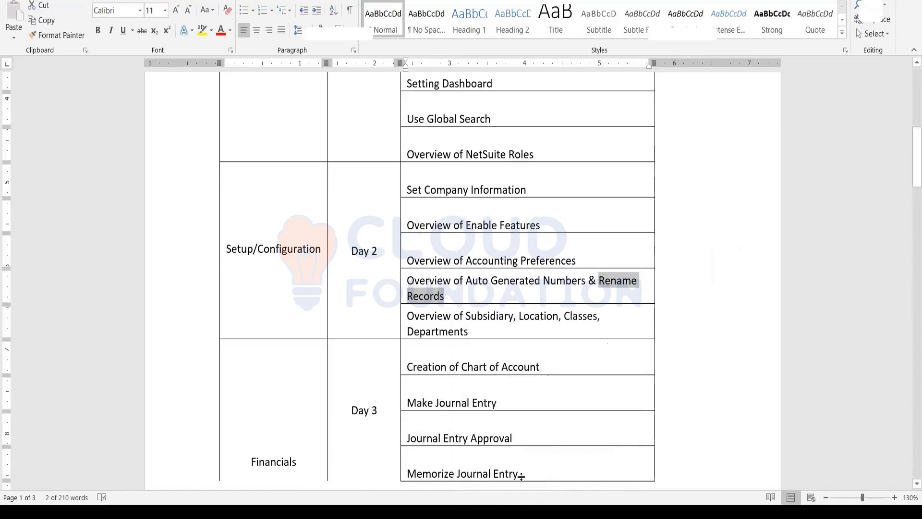
# Step: Return to NetSuite in Chrome and open the company's Rename Records/Transactions setup page
pyautogui.moveTo(459, 511)
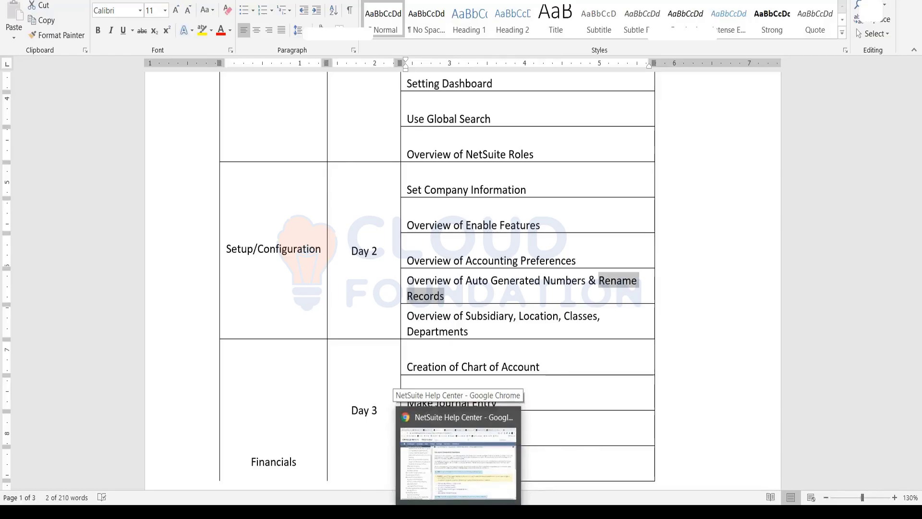
pyautogui.click(458, 512)
pyautogui.click(229, 1)
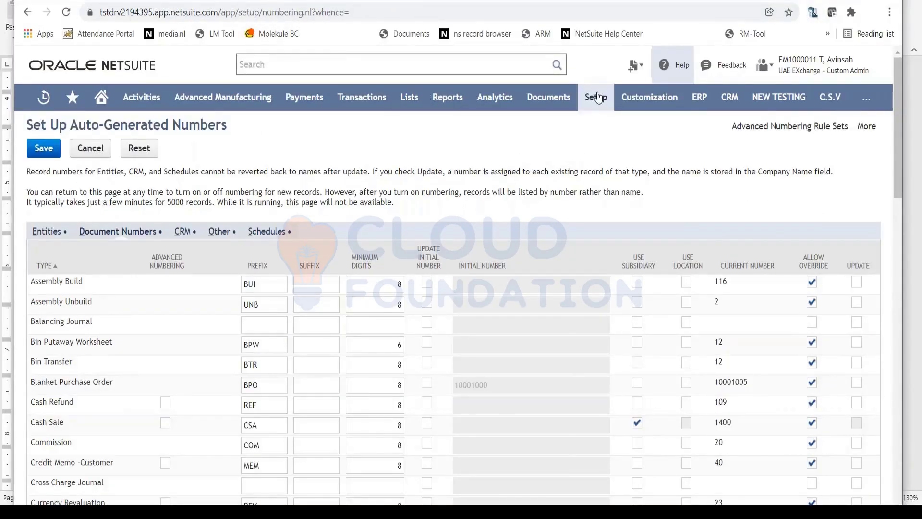
pyautogui.moveTo(597, 98)
pyautogui.moveTo(603, 151)
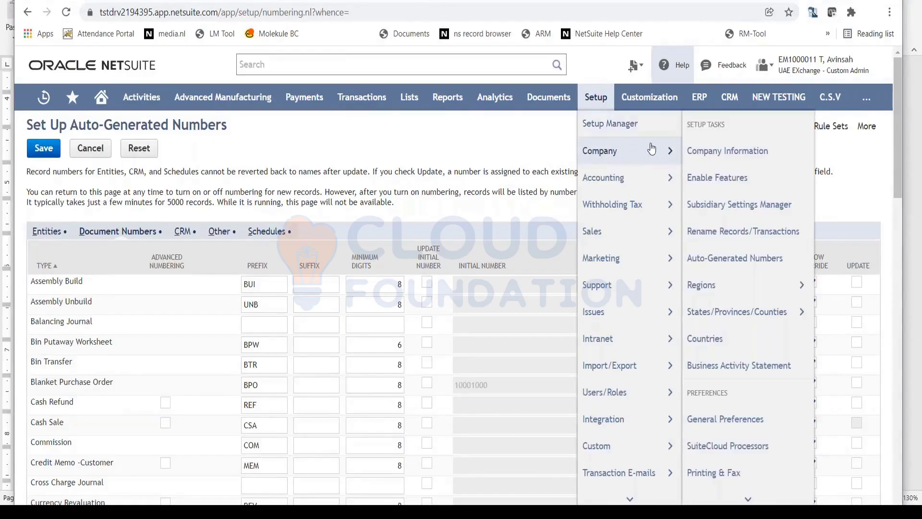
pyautogui.click(719, 234)
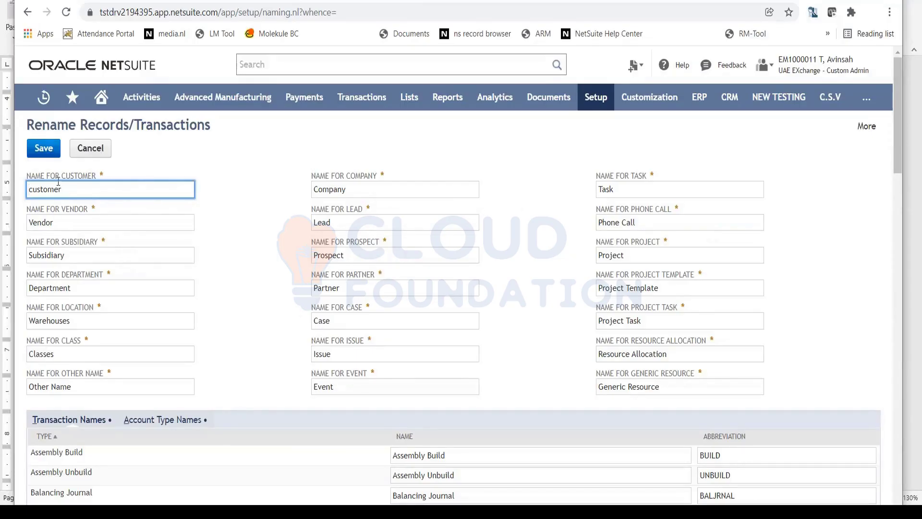
# Step: Change the name for the customer record type to Clients
pyautogui.doubleClick(151, 193)
pyautogui.write('Clients')
pyautogui.press('Tab')
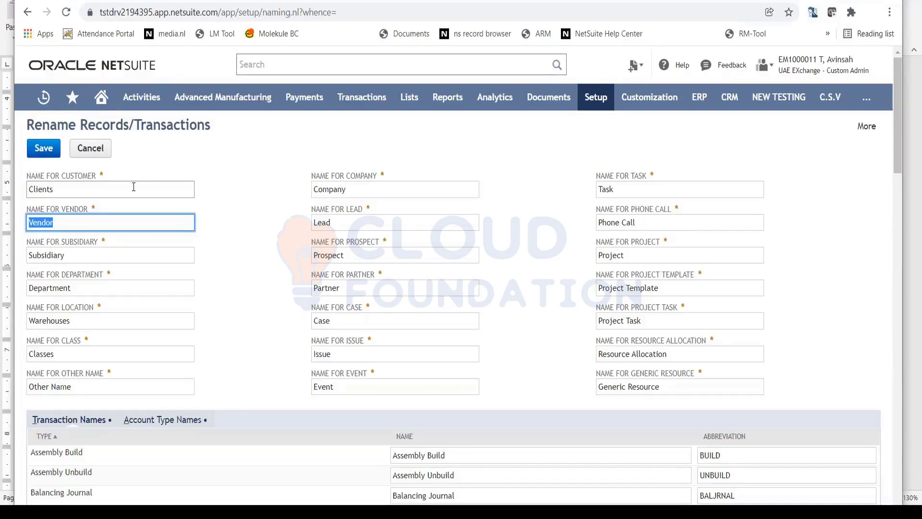
# Step: Set the vendor record name to Supplier and the location record name to Location, and save the renamed records
pyautogui.write('Supplier')
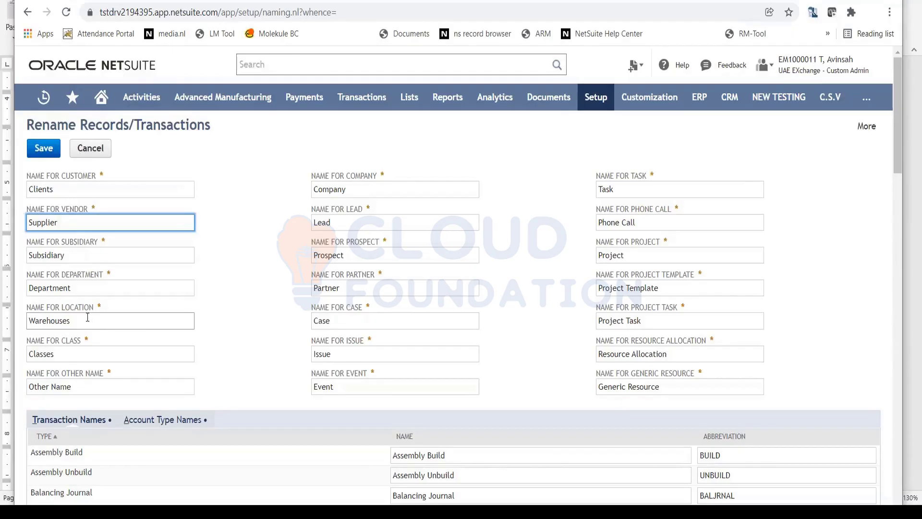
pyautogui.moveTo(91, 323); pyautogui.dragTo(12, 326)
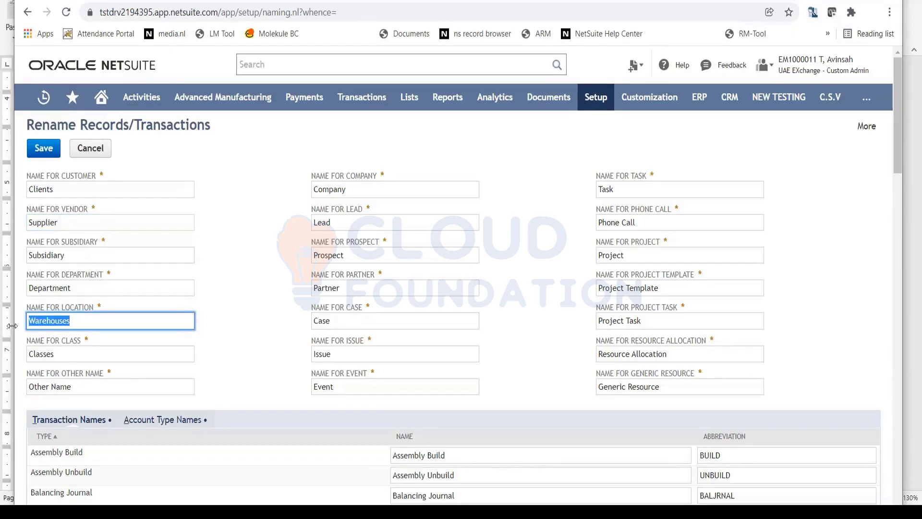
pyautogui.write('Location')
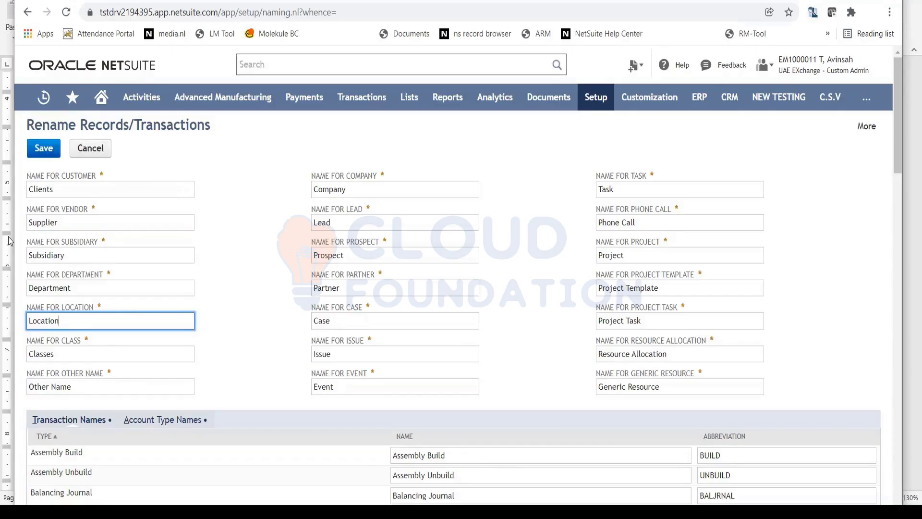
pyautogui.click(44, 148)
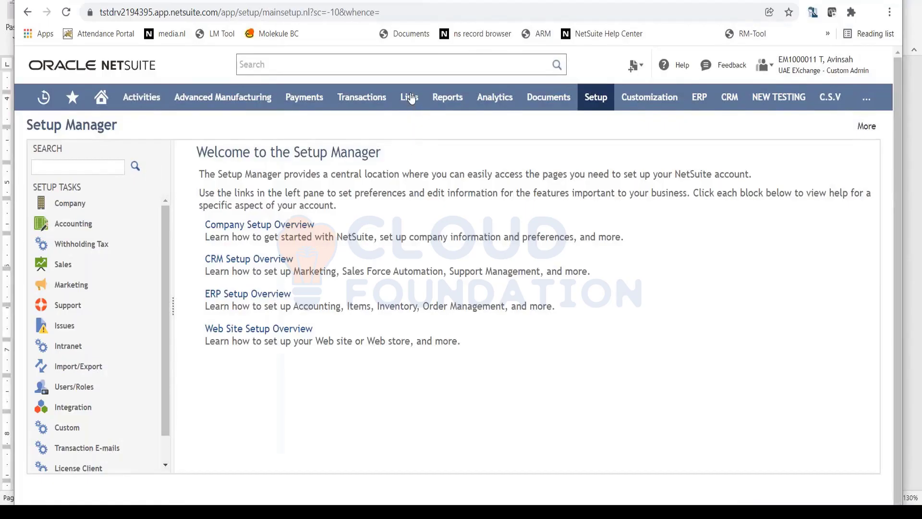
# Step: Check how the renamed customer and vendor record types are labelled under the Relationships lists
pyautogui.click(410, 97)
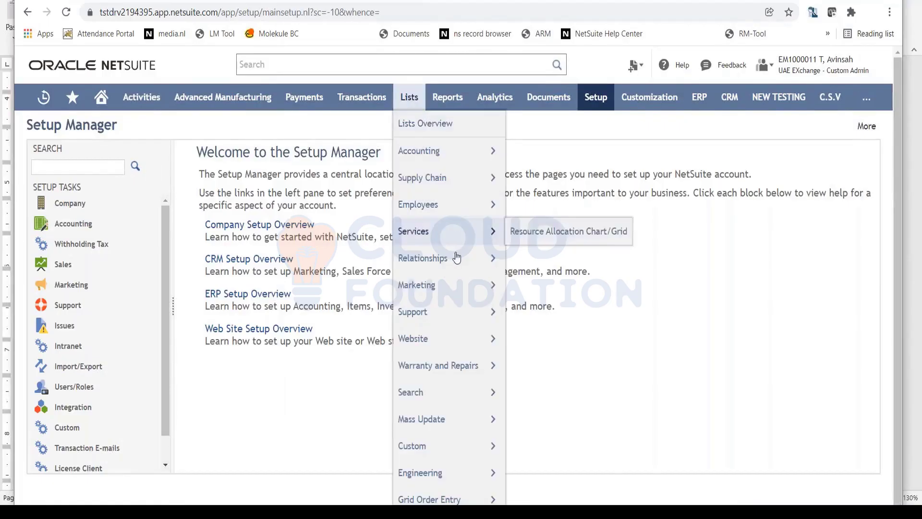
pyautogui.moveTo(455, 256)
pyautogui.moveTo(540, 243)
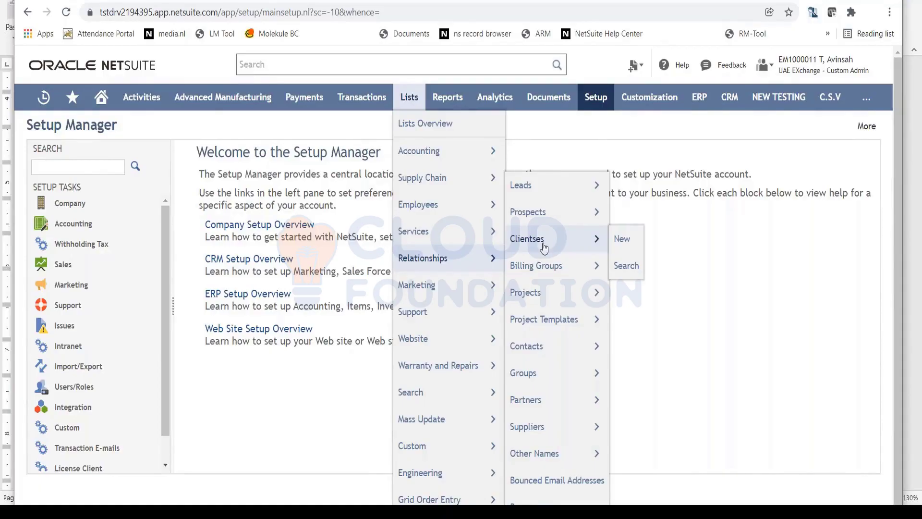
pyautogui.moveTo(544, 429)
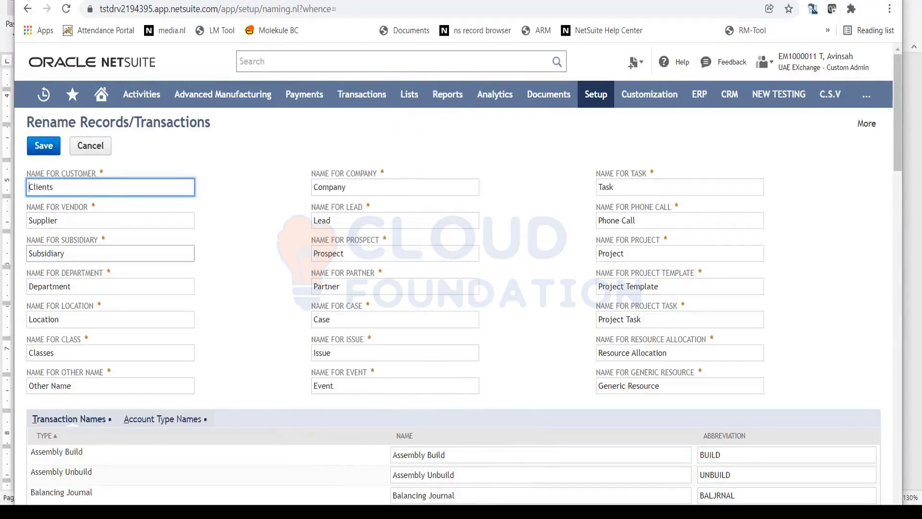
# Step: Rename the Invoice transaction type as Customer Invoice in the transaction names, and save the page
pyautogui.scroll(-5, 358, 245)
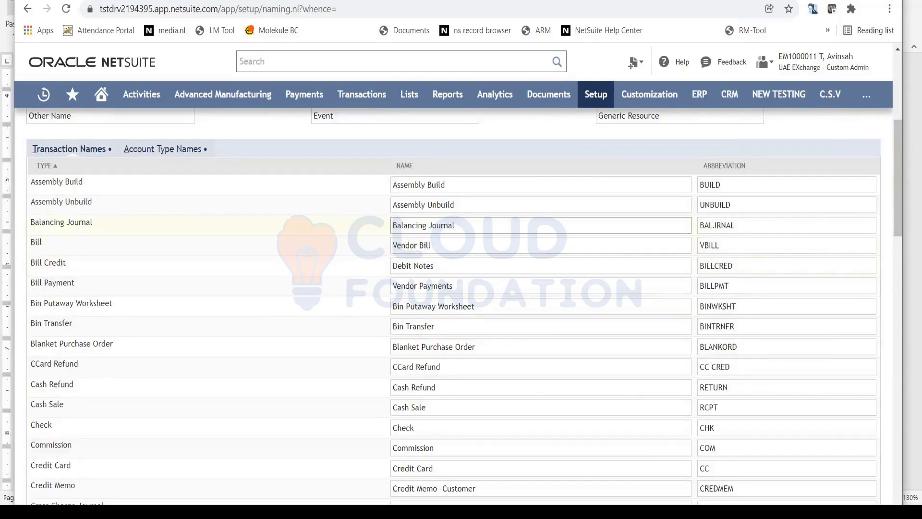
pyautogui.scroll(-10, 245, 319)
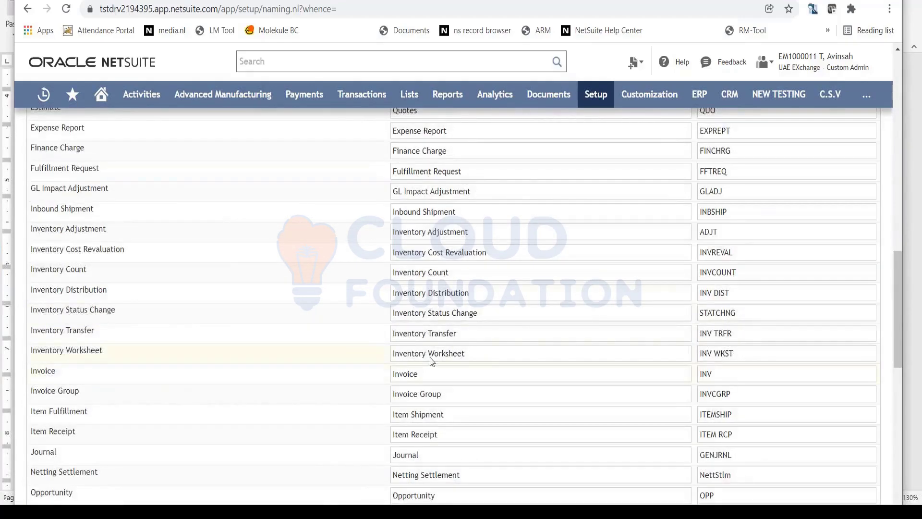
pyautogui.doubleClick(442, 373)
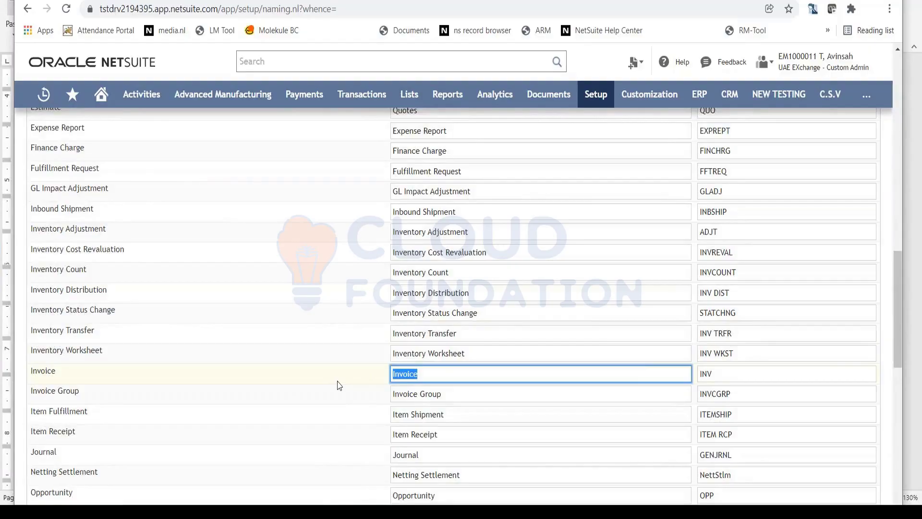
pyautogui.write('Customer ')
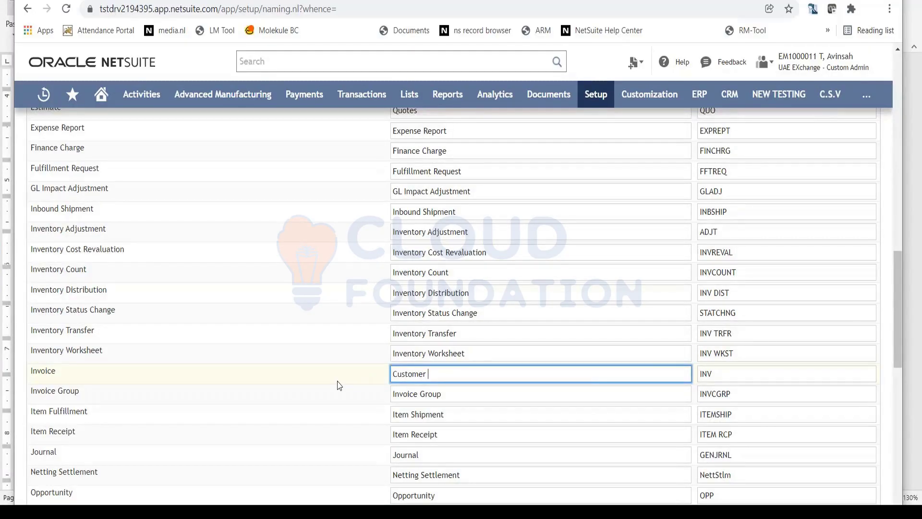
pyautogui.write('Invoice')
pyautogui.scroll(15, 157, 288)
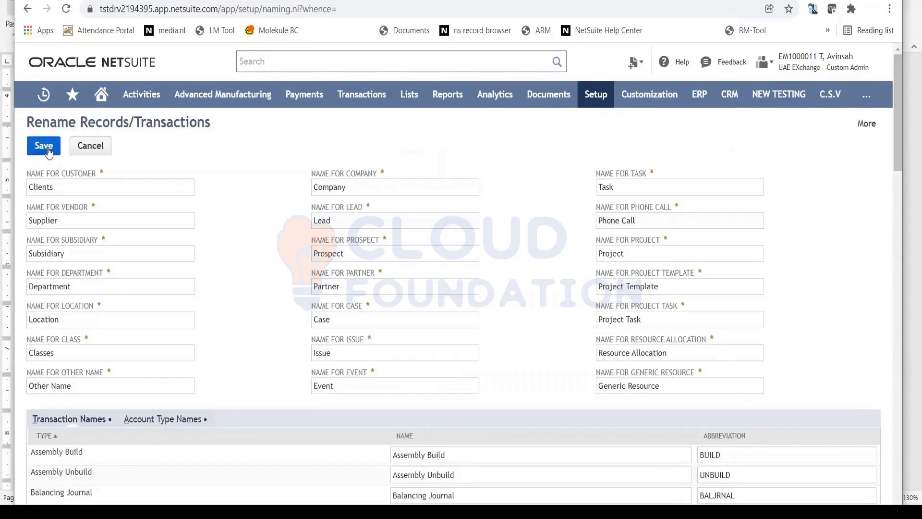
pyautogui.click(47, 151)
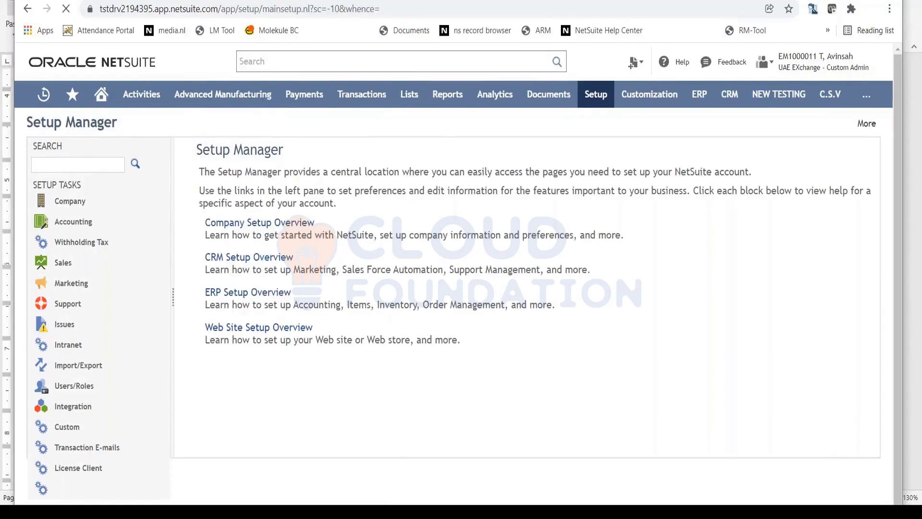
# Step: Check how the renamed invoice transaction is labelled among the Sales transactions
pyautogui.moveTo(378, 100)
pyautogui.moveTo(387, 230)
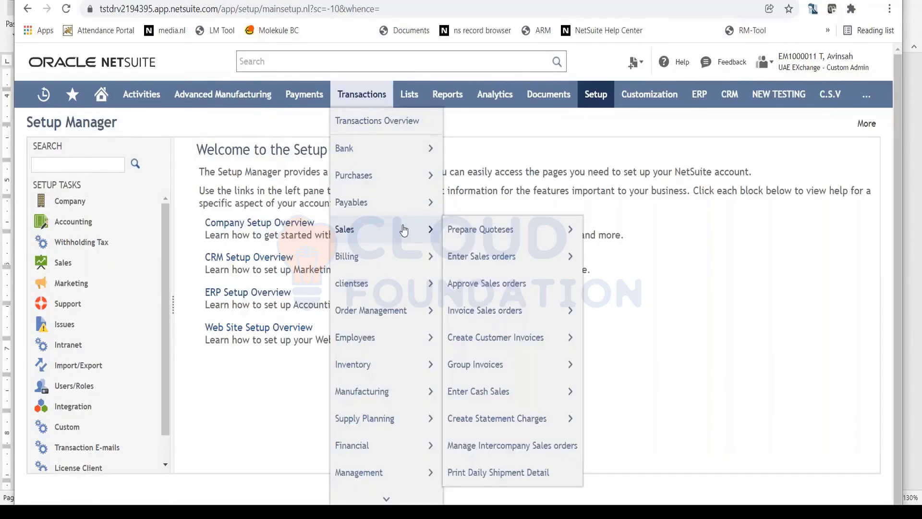
pyautogui.moveTo(524, 344)
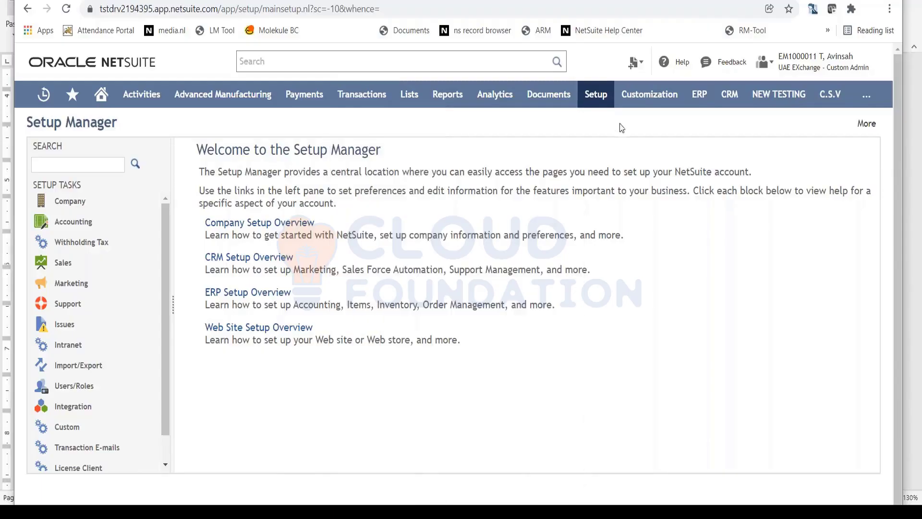
# Step: Reopen the company's Rename Records/Transactions page and review the transaction names and abbreviations
pyautogui.moveTo(598, 99)
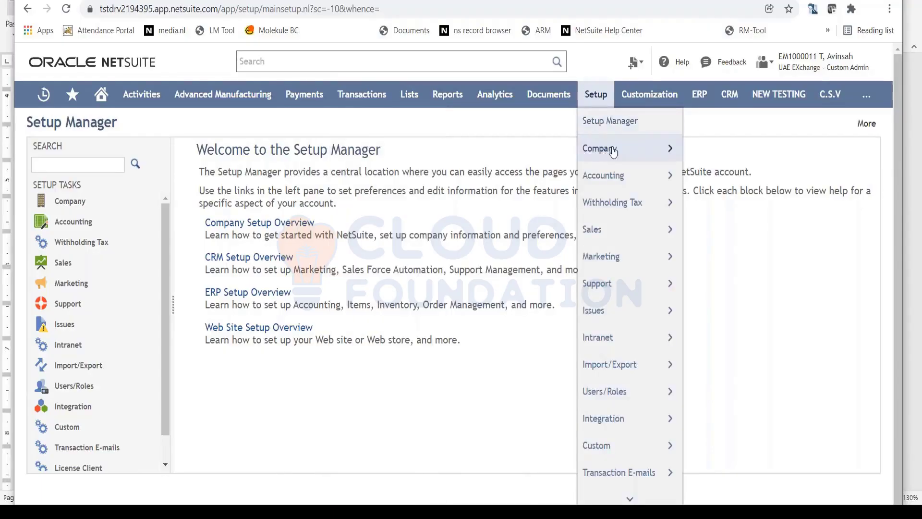
pyautogui.moveTo(613, 151)
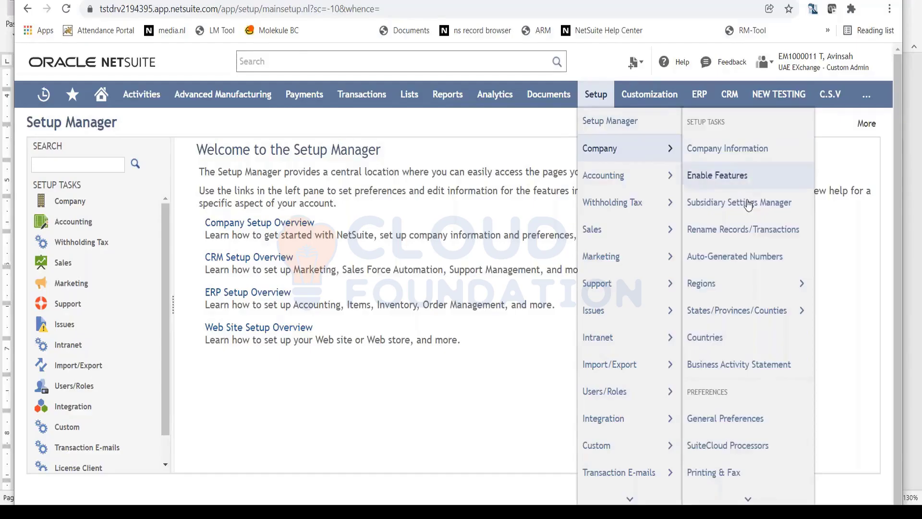
pyautogui.click(744, 229)
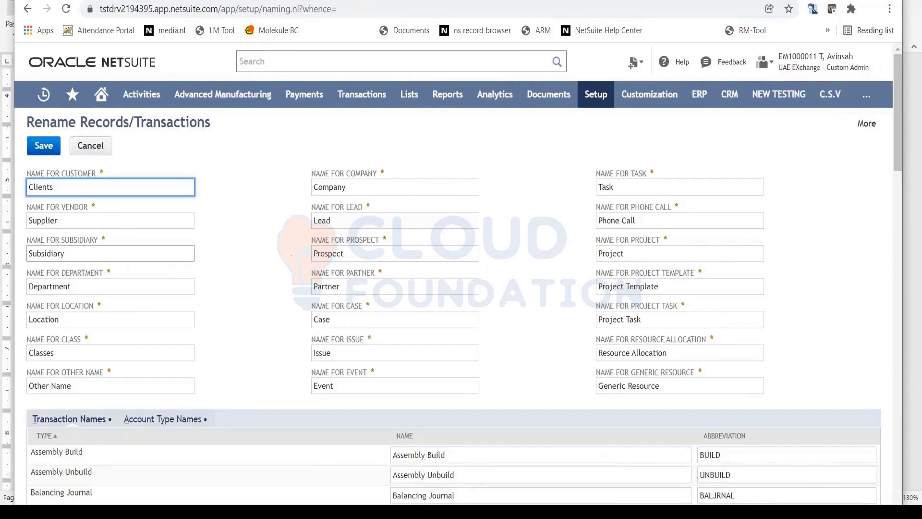
pyautogui.scroll(-5, 533, 326)
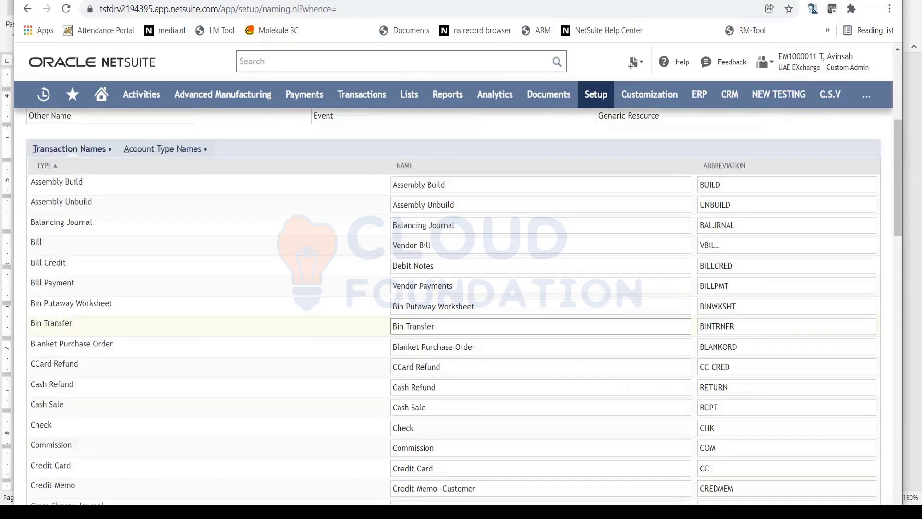
pyautogui.scroll(5, 531, 321)
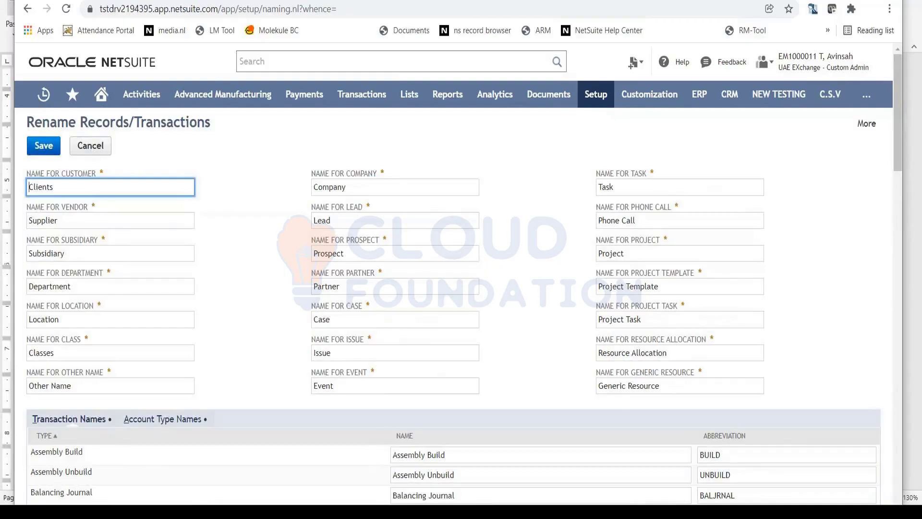